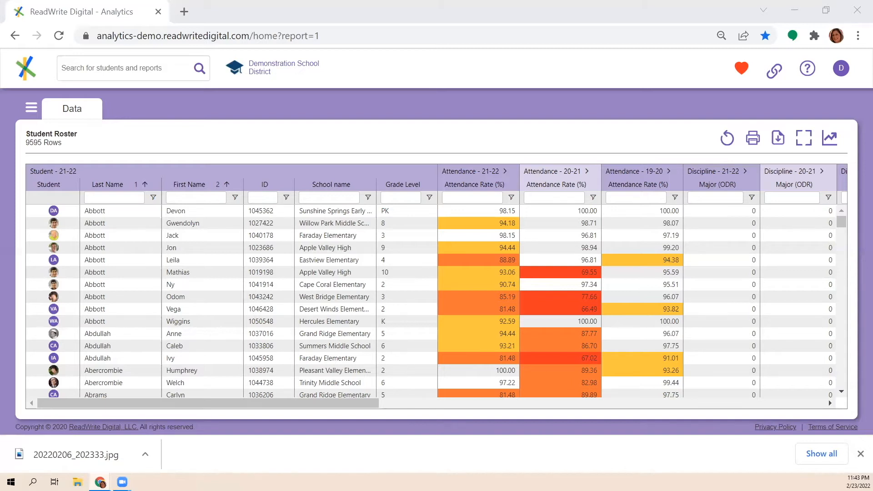
Open the standard All Scores - Primary report and filter its Subject Area column by "ela"
left_click(30, 115)
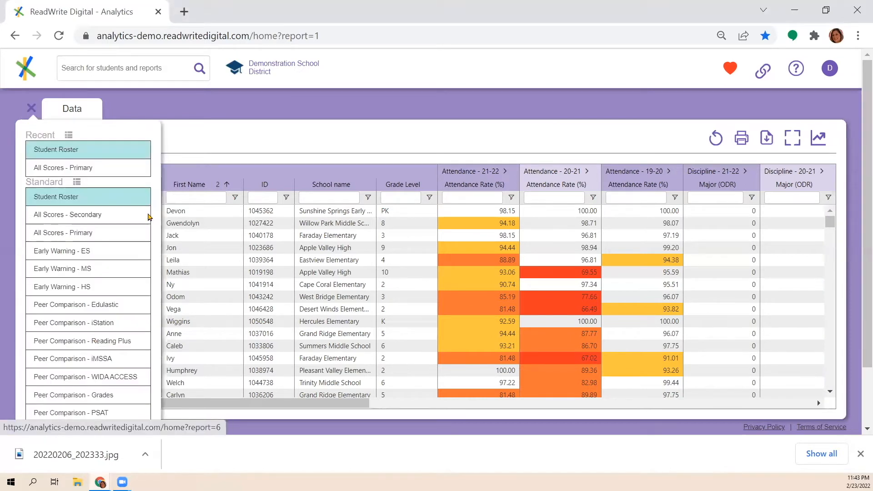
left_click(57, 233)
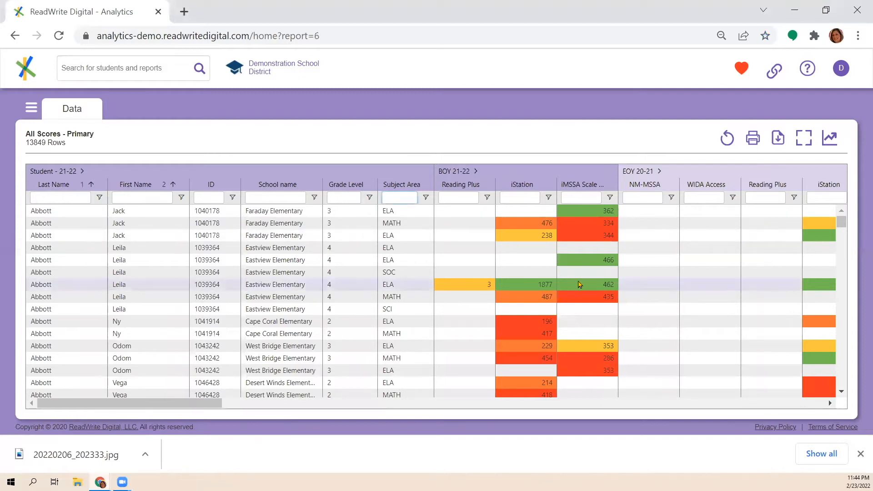
type("e")
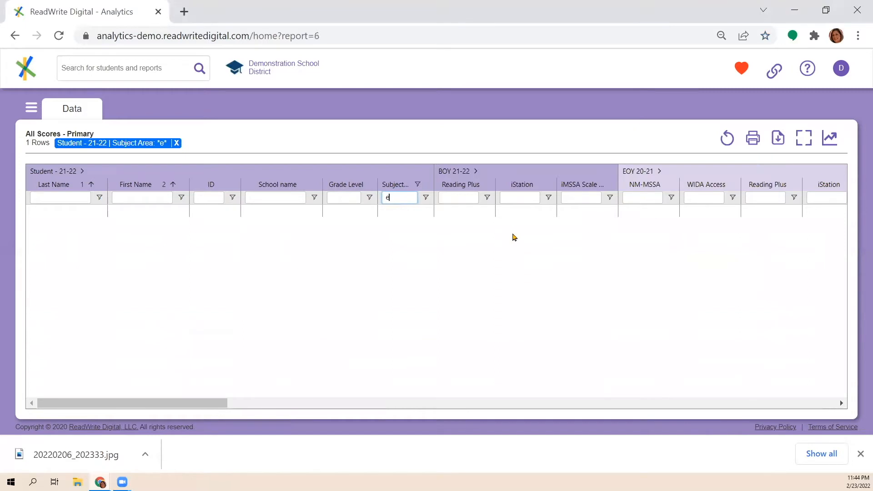
type("la")
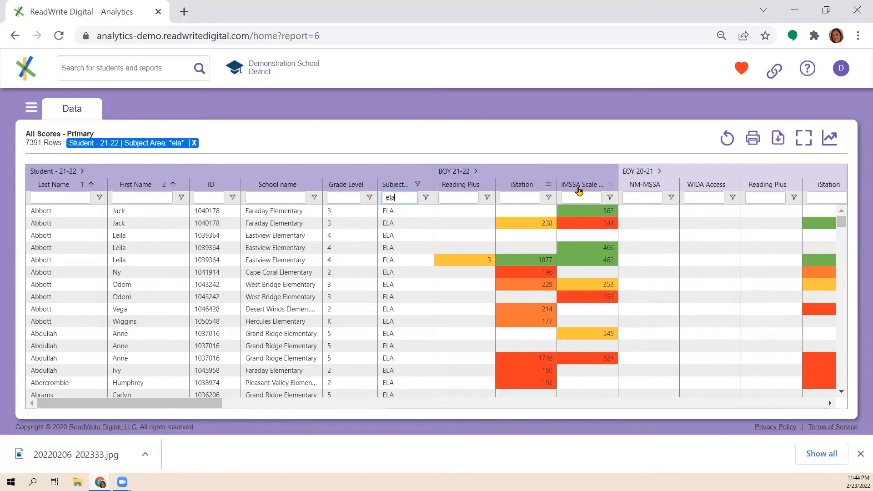
Expand the BOY 21-22 column group and filter the iStation Proficiency Level to less than or equals 3
left_click(476, 172)
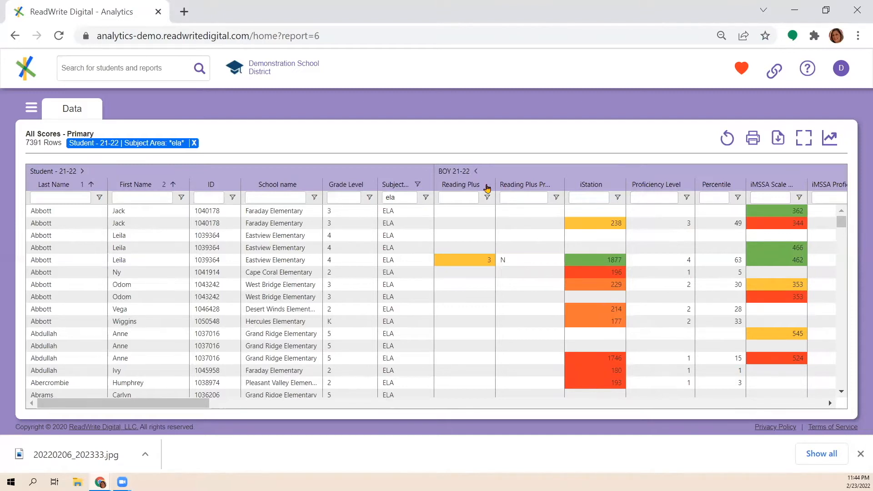
left_click(687, 200)
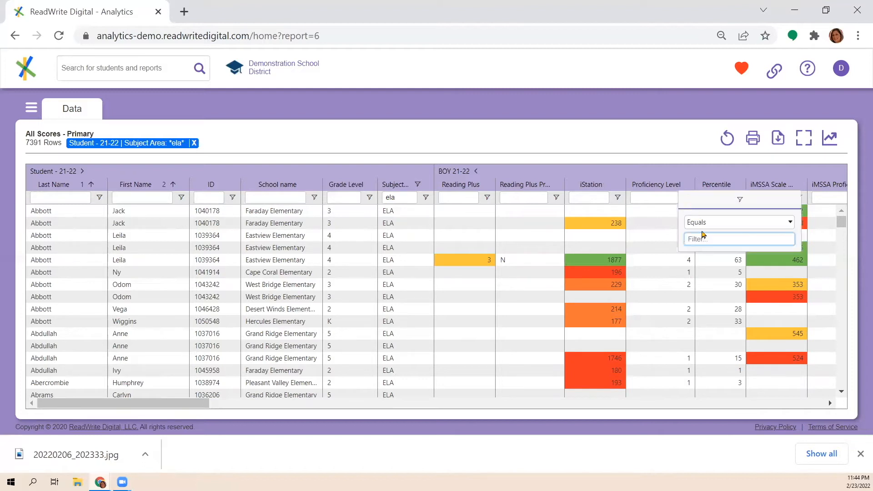
left_click(699, 226)
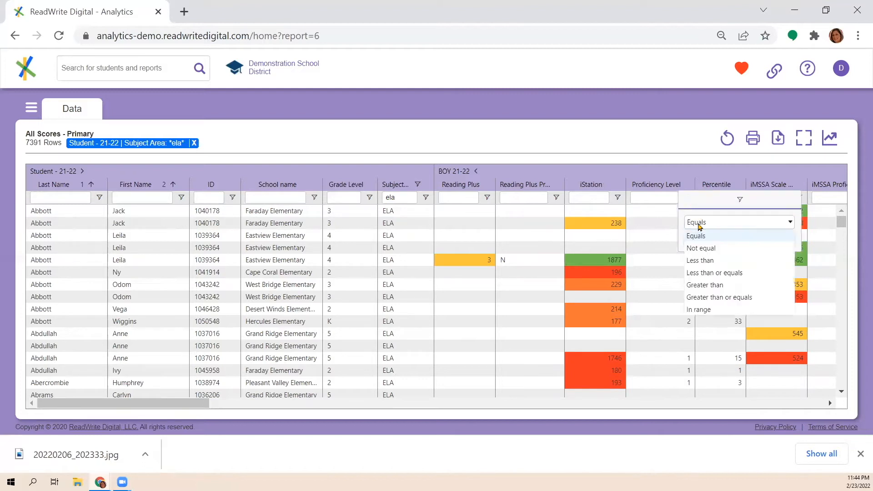
left_click(713, 274)
left_click(690, 239)
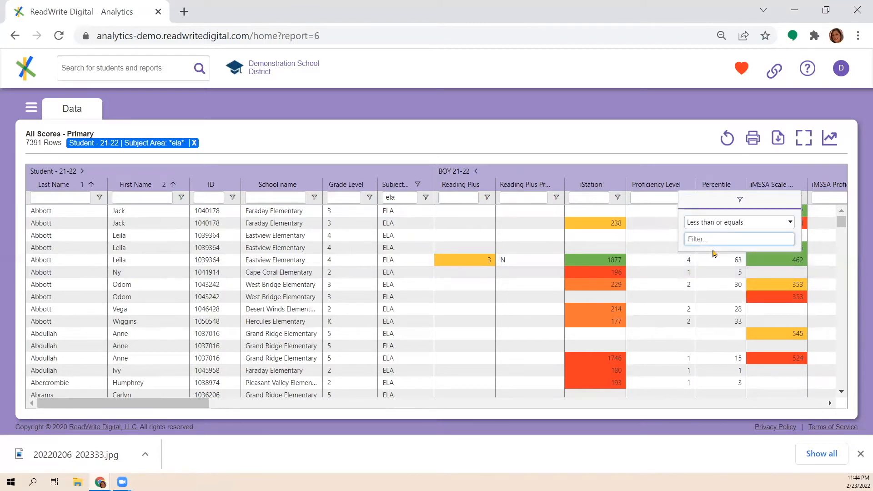
type("3")
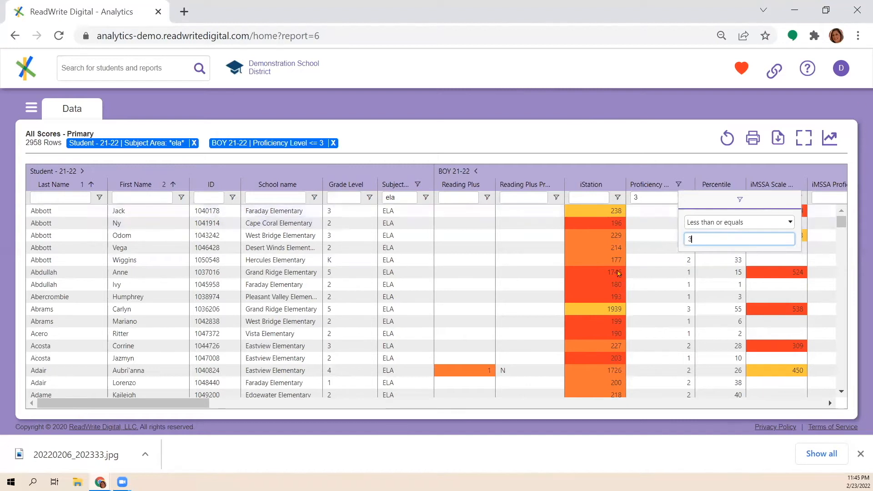
Expand the Student - 21-22 column group and filter Attendance Rate (%) to less than or equals 90
left_click(82, 171)
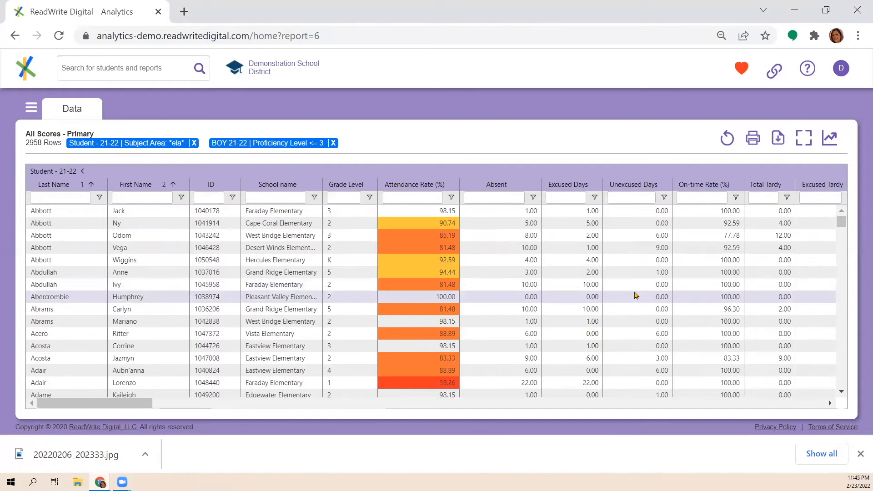
left_click(454, 197)
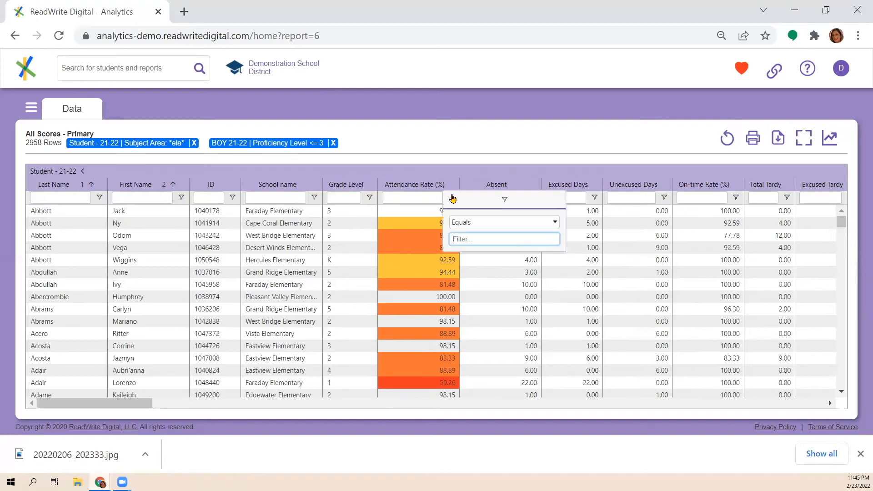
left_click(474, 227)
left_click(477, 275)
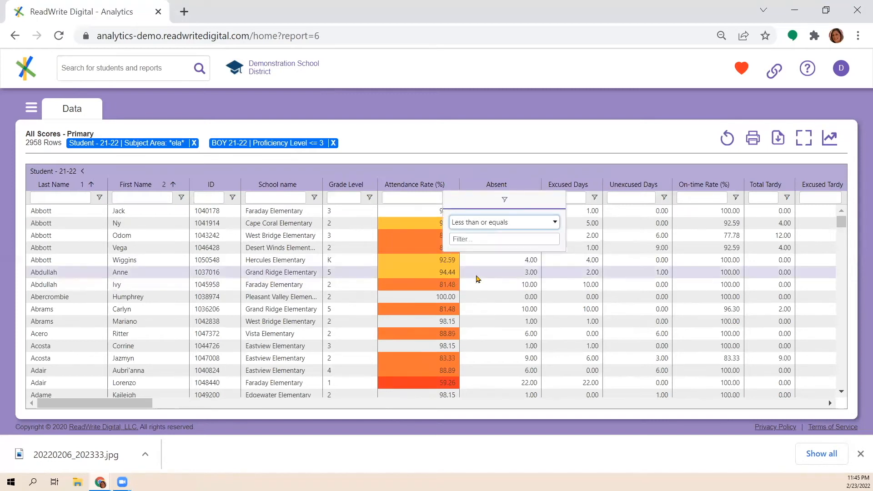
left_click(476, 240)
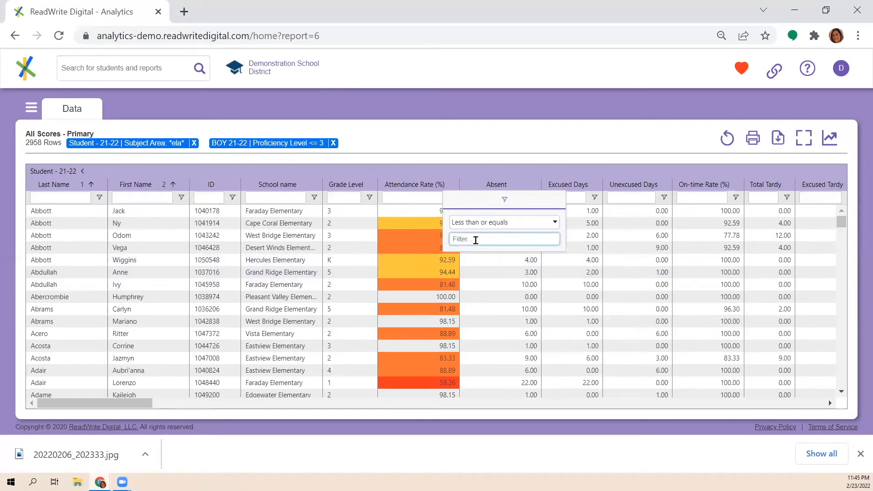
type("90")
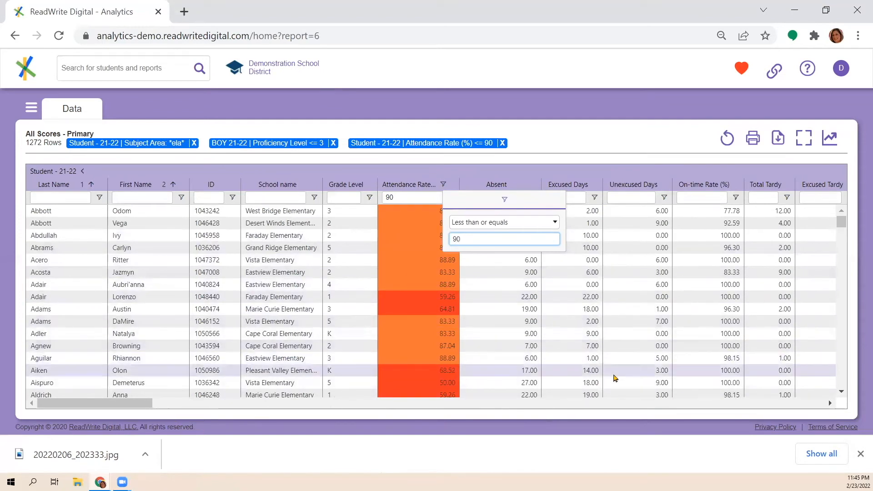
Filter the ELL column by "curre" and collapse the Student - 21-22 column group
left_click_drag(135, 406, 219, 411)
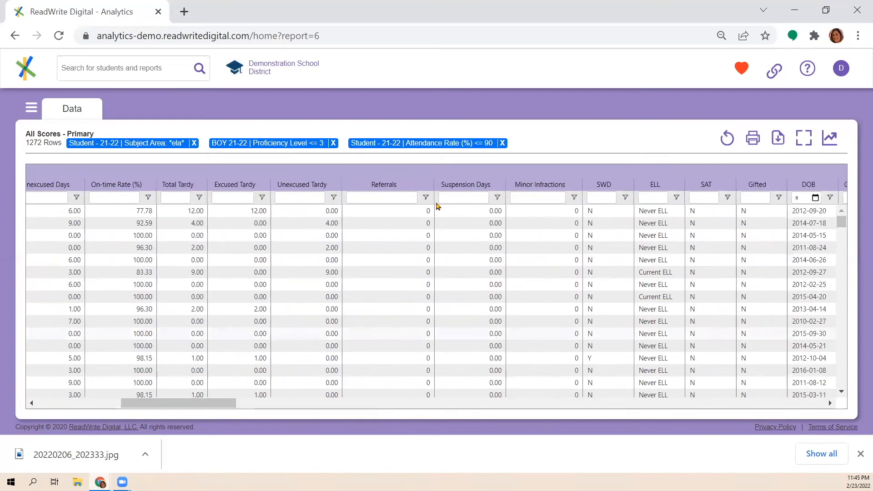
left_click(660, 197)
type("curre")
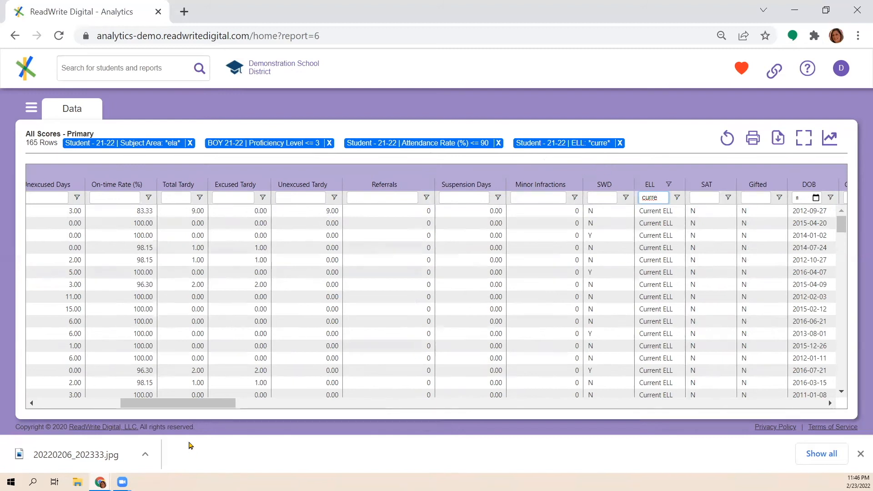
left_click_drag(191, 403, 77, 400)
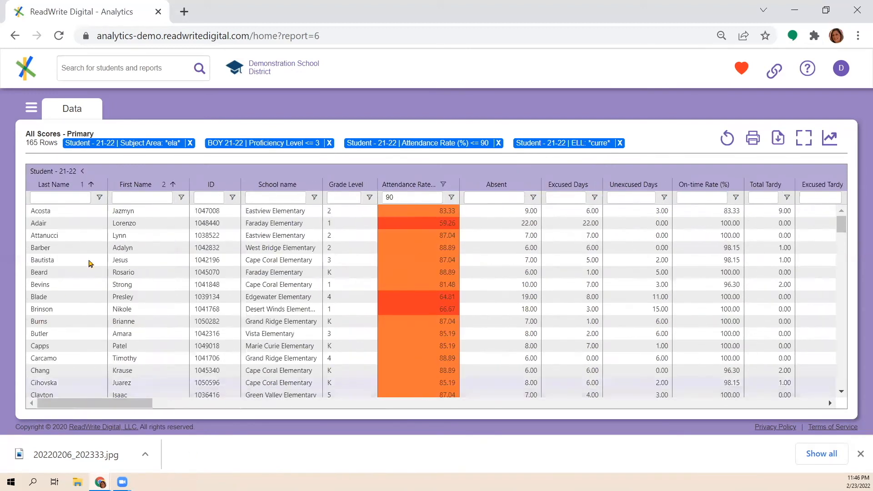
left_click(82, 171)
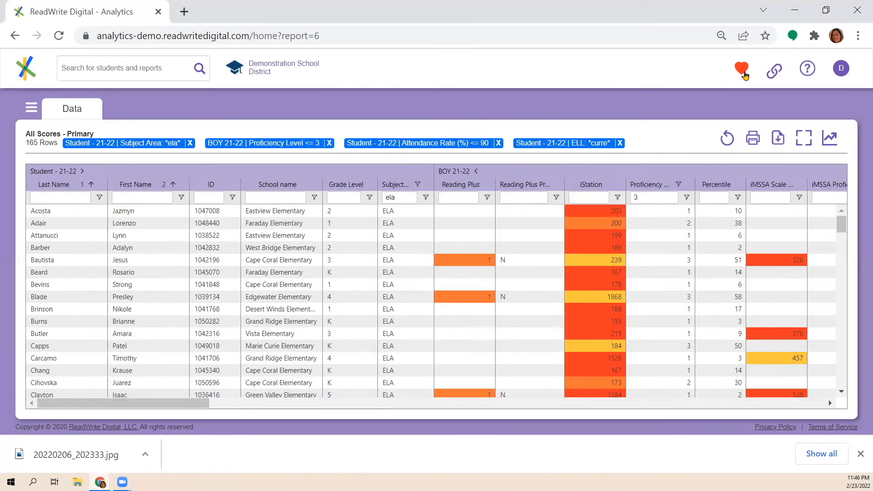
Save the filtered view as a new favorite named "All Scores - Weekly Proficiency, Attendance ELL report" and check the favorites list
left_click(744, 76)
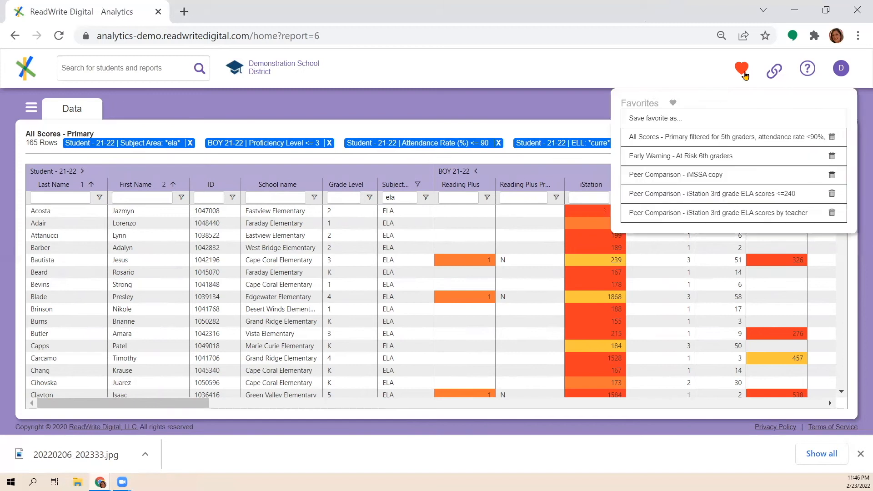
left_click(687, 123)
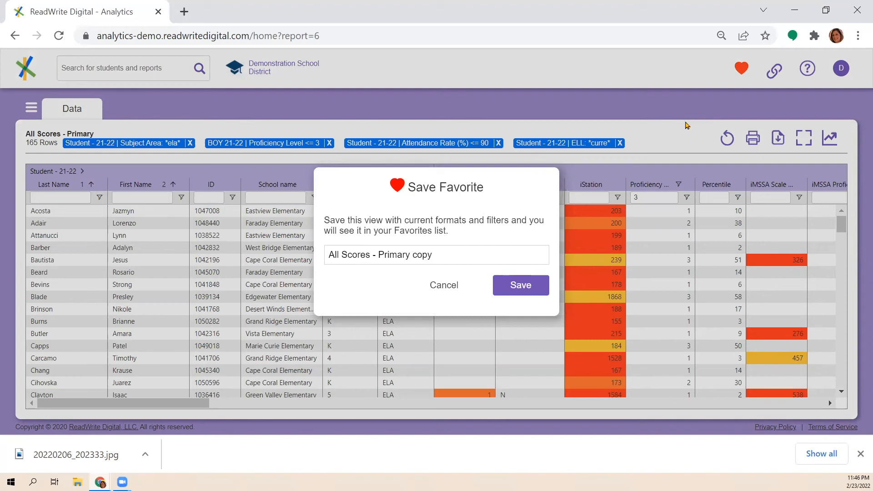
triple_click(329, 258)
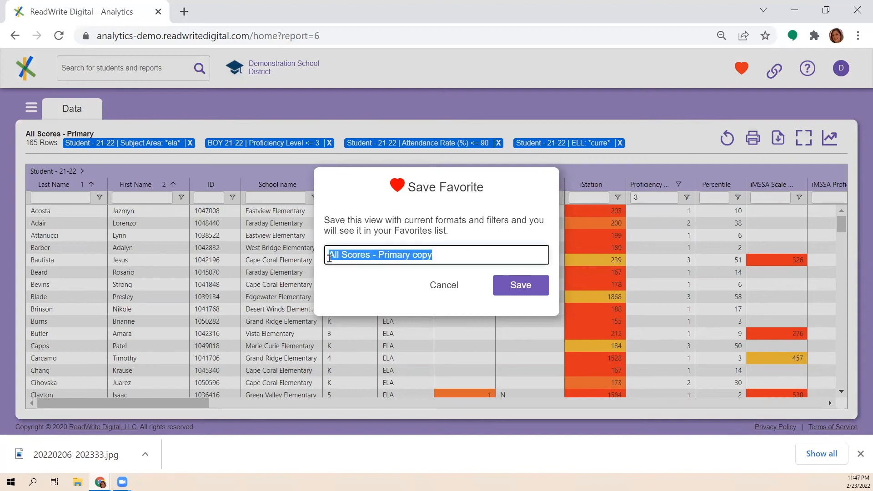
type("All Scores - Weekly Proficiency, Attendance ELL report")
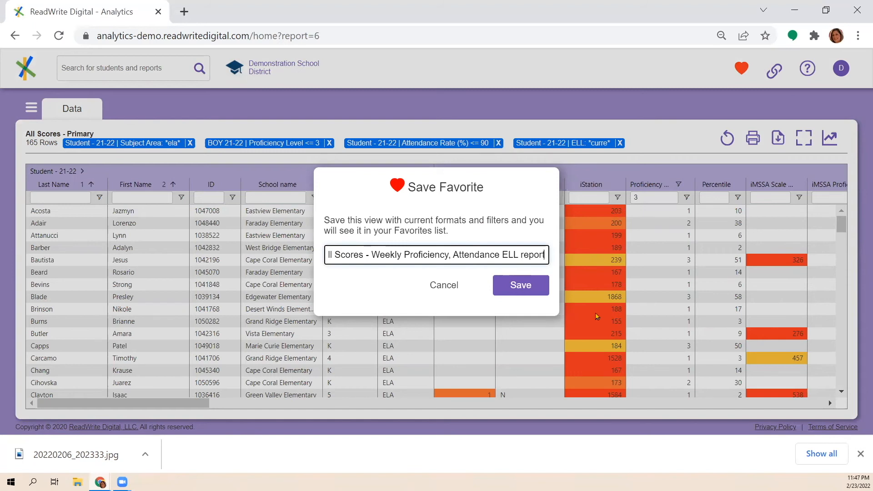
left_click(521, 286)
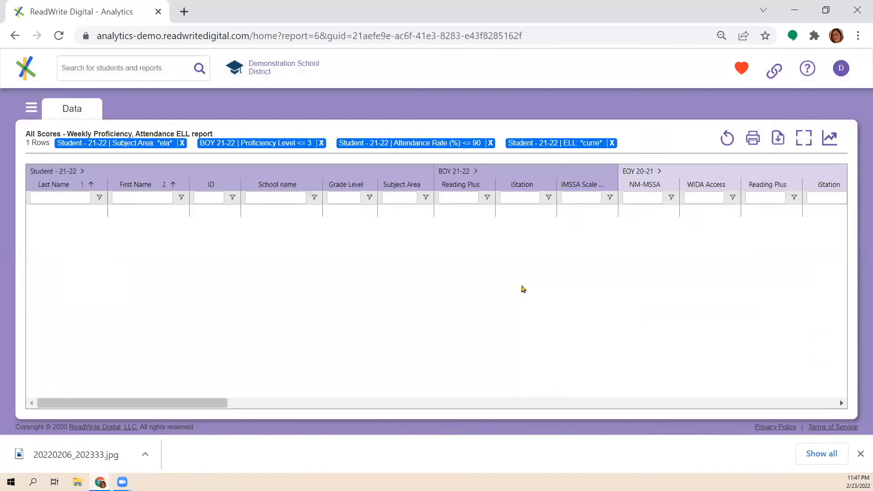
left_click(742, 68)
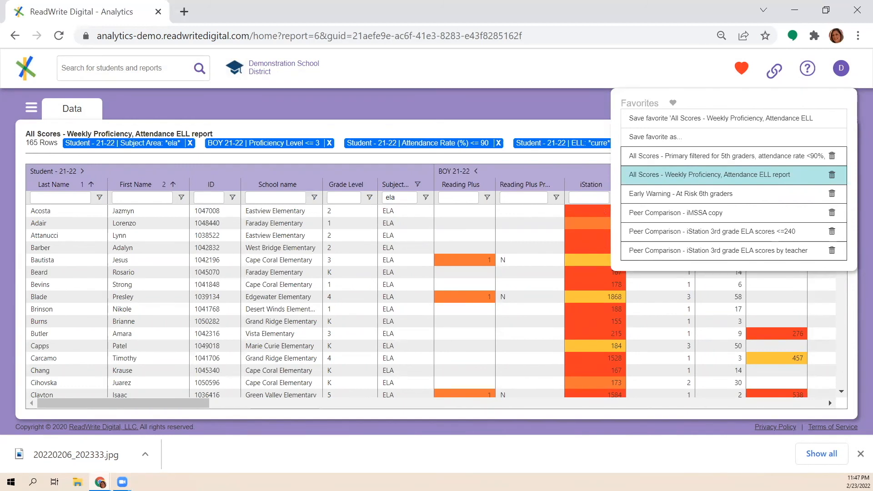
left_click(560, 77)
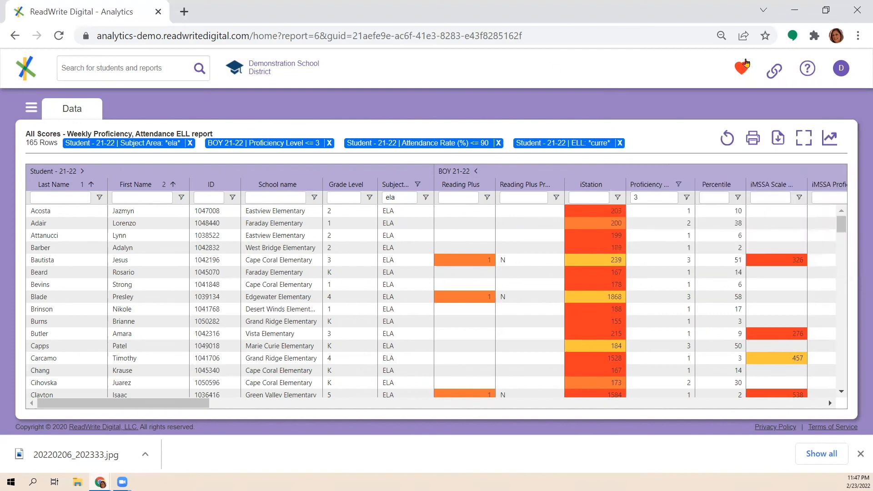
Open the Analytics User Guide from the help options and look through its table of contents
left_click(808, 74)
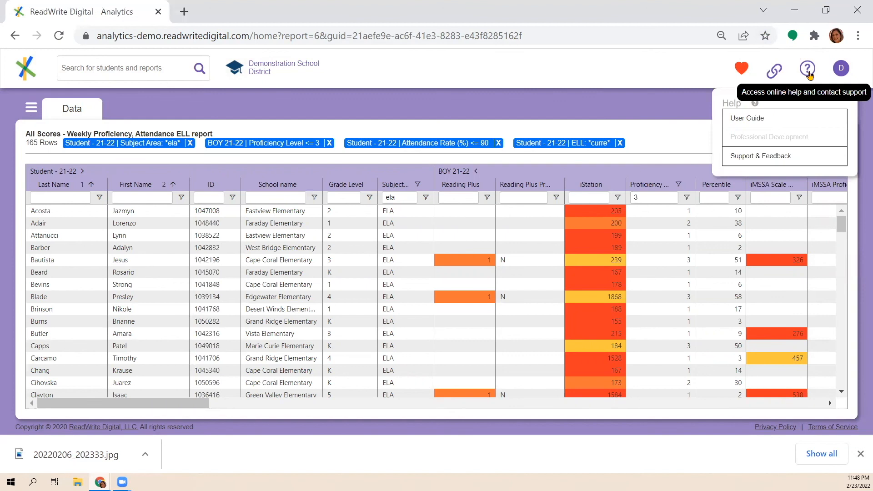
left_click(747, 124)
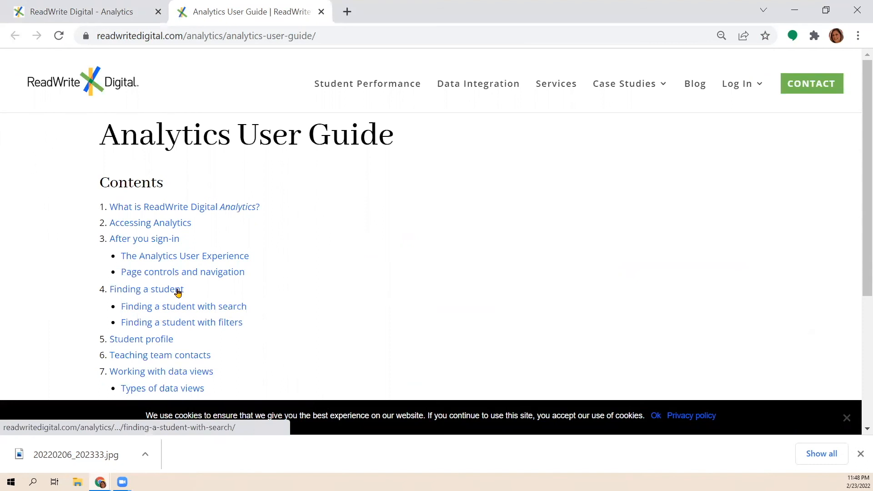
scroll(296, 330, "down", 2)
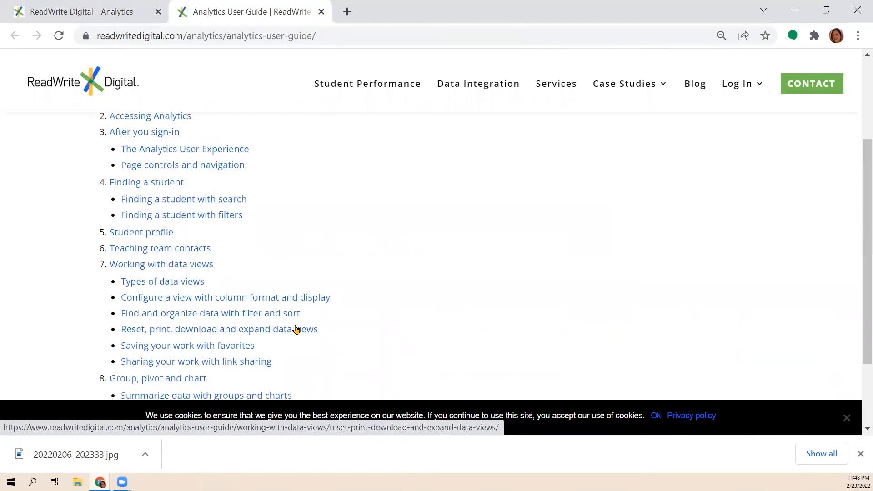